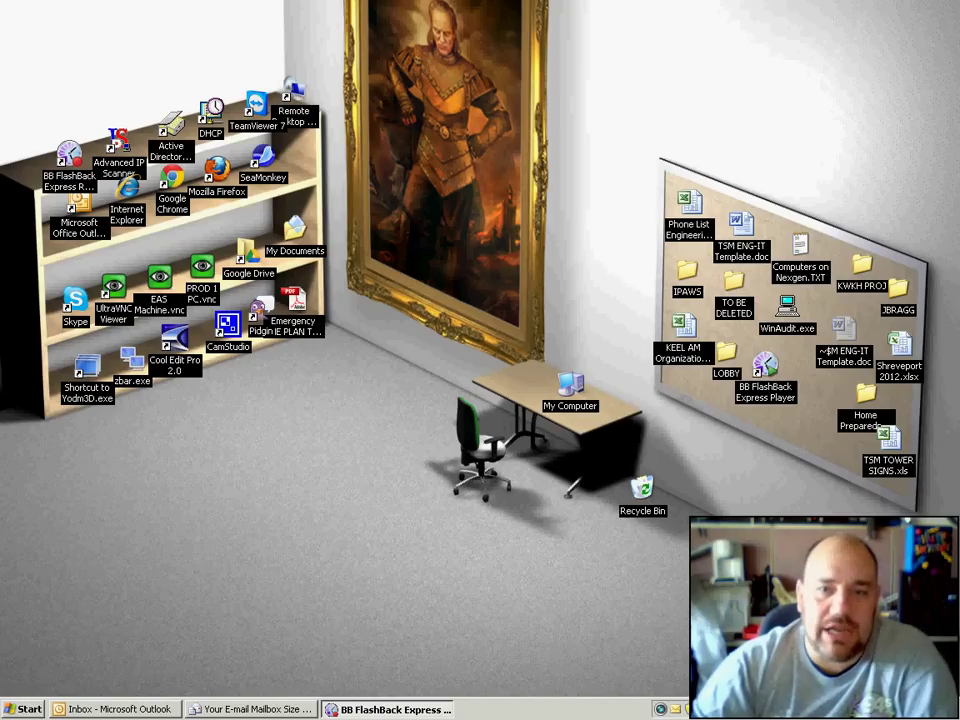
Switch to Outlook and sort the Inbox by size, largest first, to examine the biggest messages
left_click(110, 709)
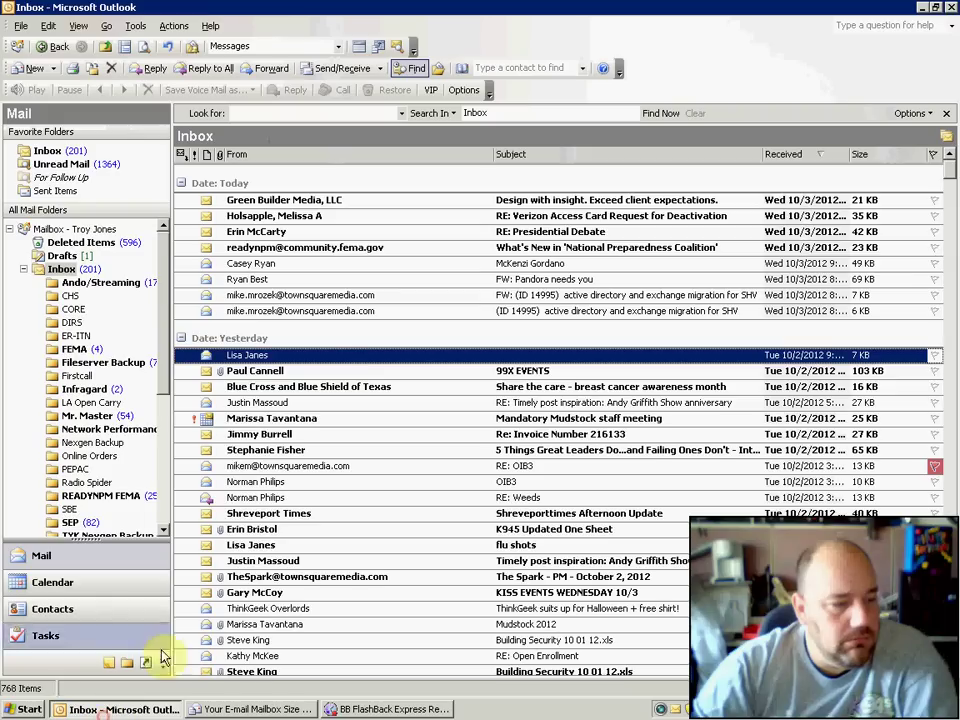
left_click(867, 155)
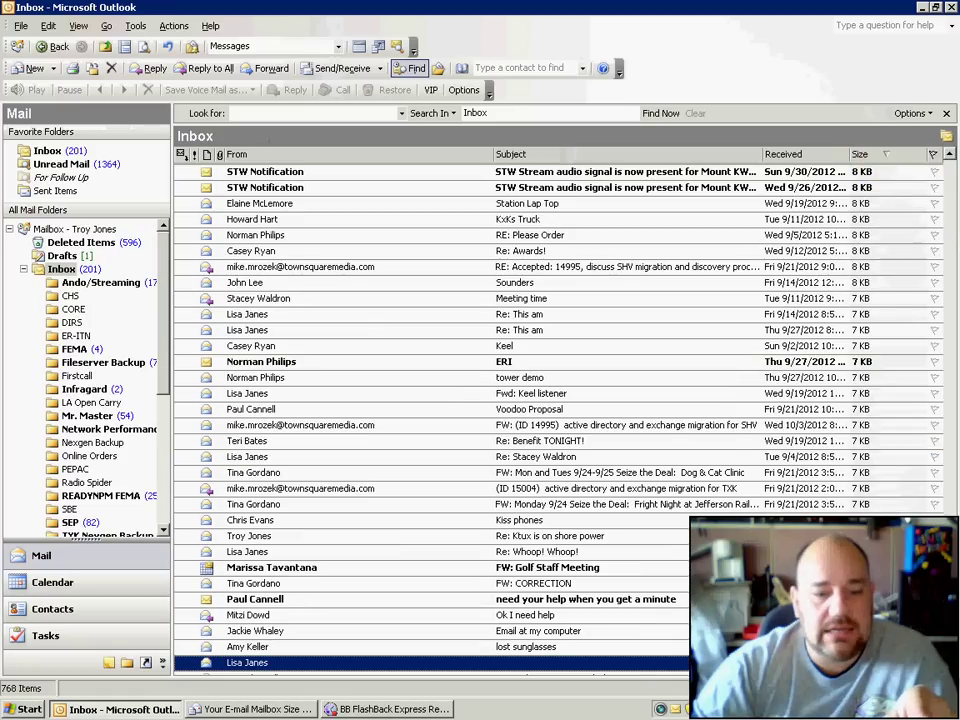
left_click_drag(950, 412, 950, 172)
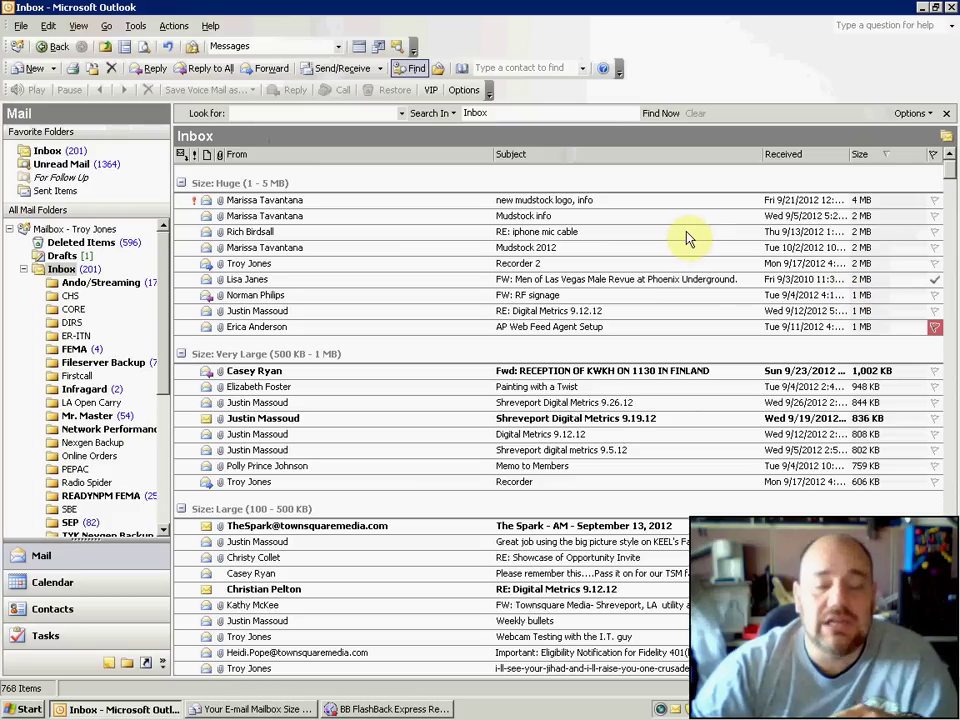
Reverse the Inbox size sort to view the smallest messages, and return the list to newest received first
left_click(862, 154)
left_click_drag(952, 215, 937, 165)
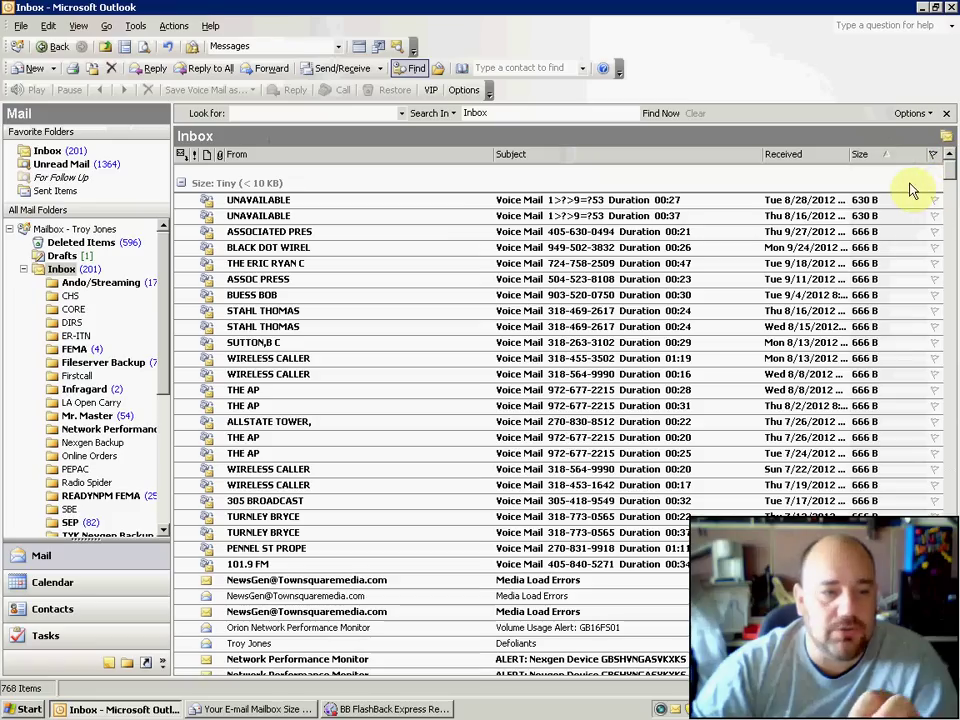
left_click(830, 156)
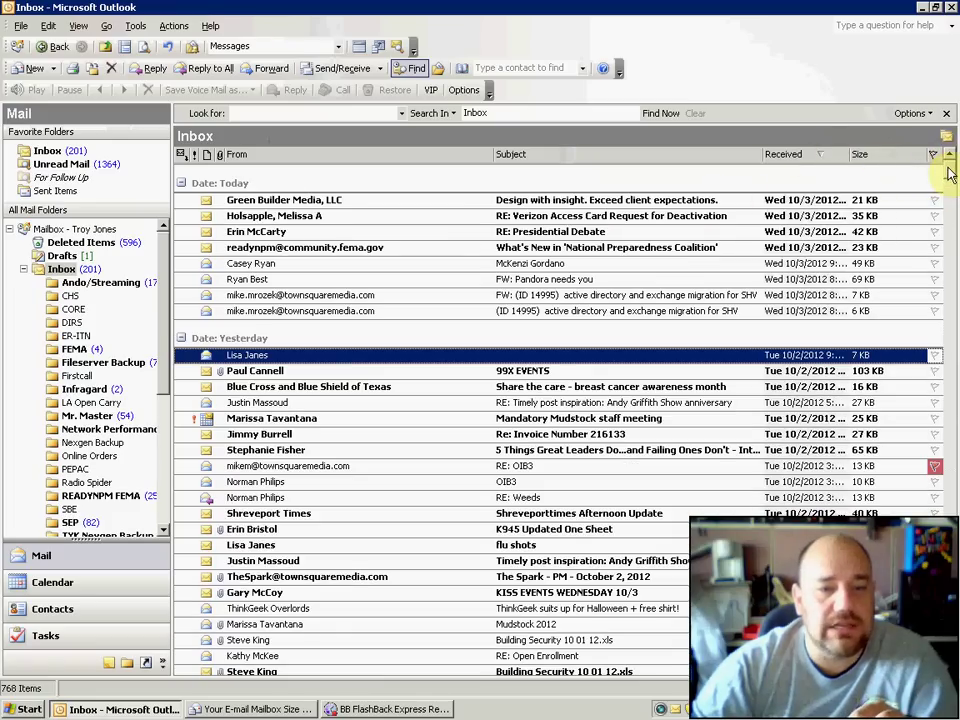
Move today's "What's New in 'National Preparedness Coalition'" message from the Inbox to the READYNPM FEMA folder
left_click(584, 250)
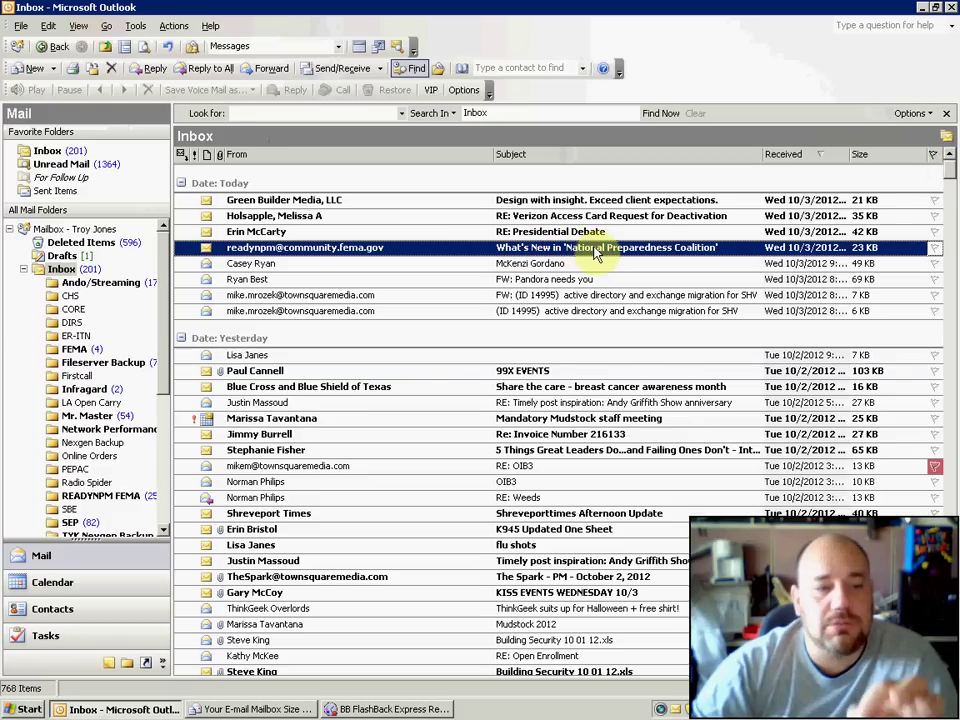
left_click_drag(163, 257, 182, 176)
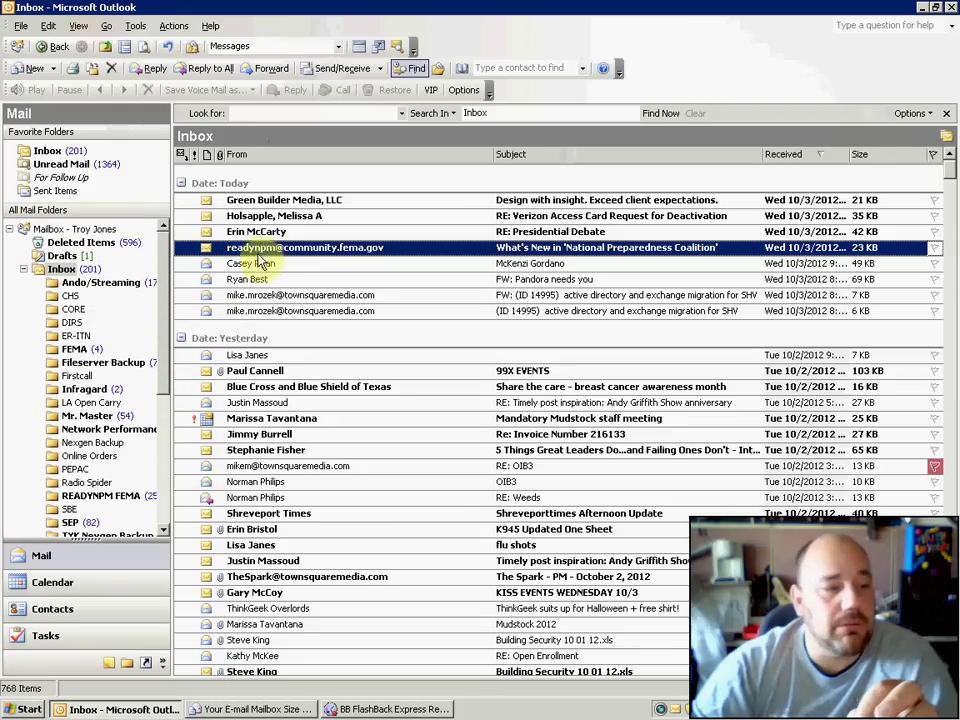
left_click_drag(189, 240, 93, 500)
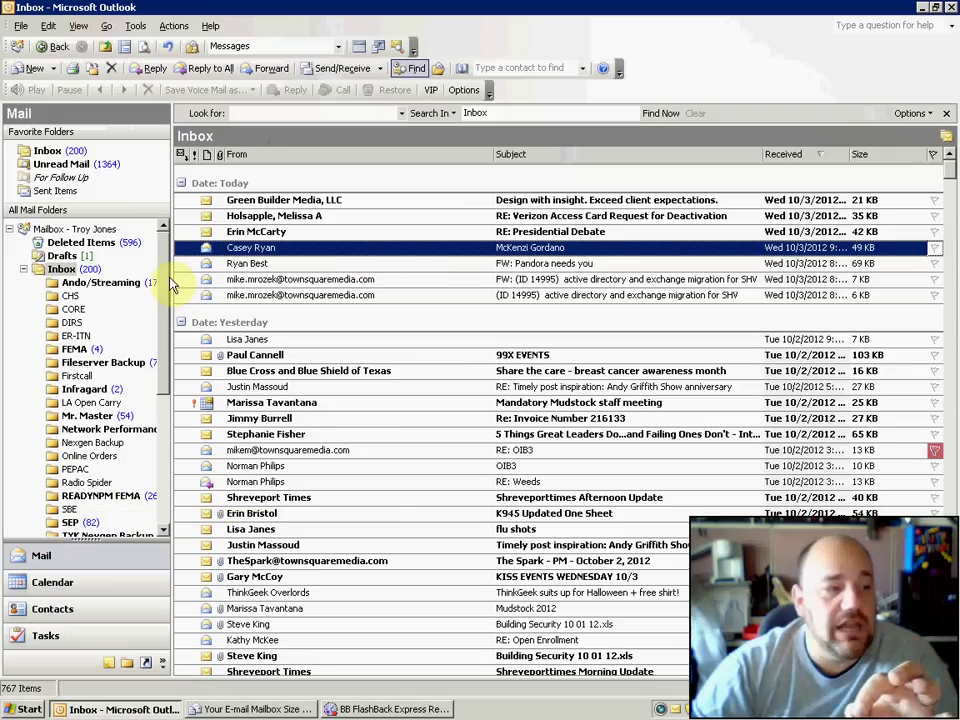
Move three 9/1/2012 Louisiana disaster messages and the 9/1 and 9/2/2012 National Preparedness Coalition messages to the Personal Folders 2012 Inbox
scroll(168, 281, "down", 1)
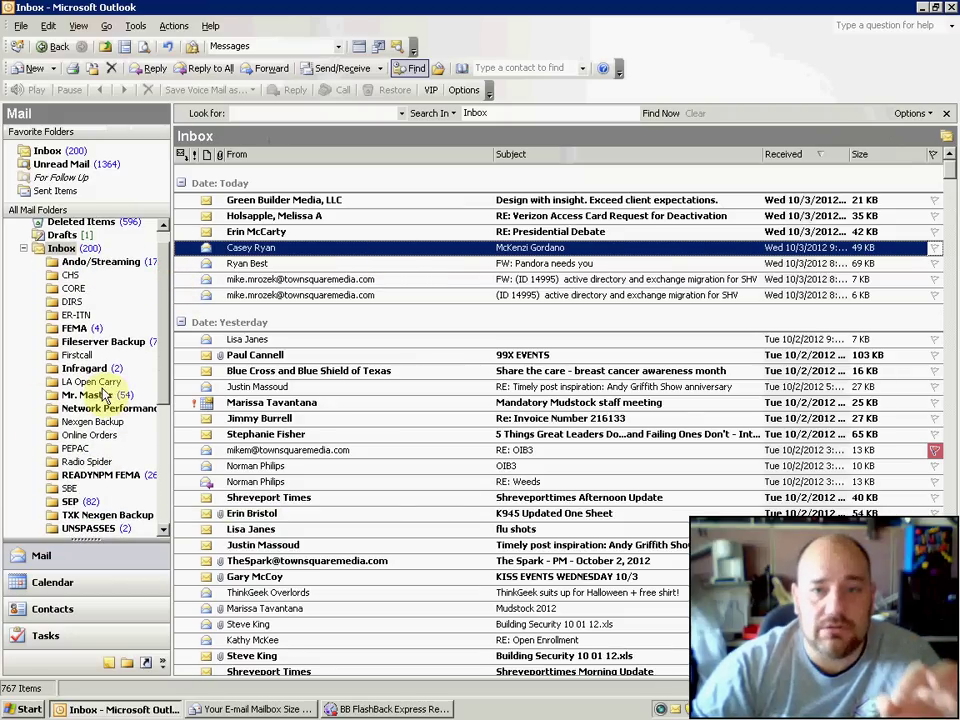
left_click_drag(163, 315, 165, 433)
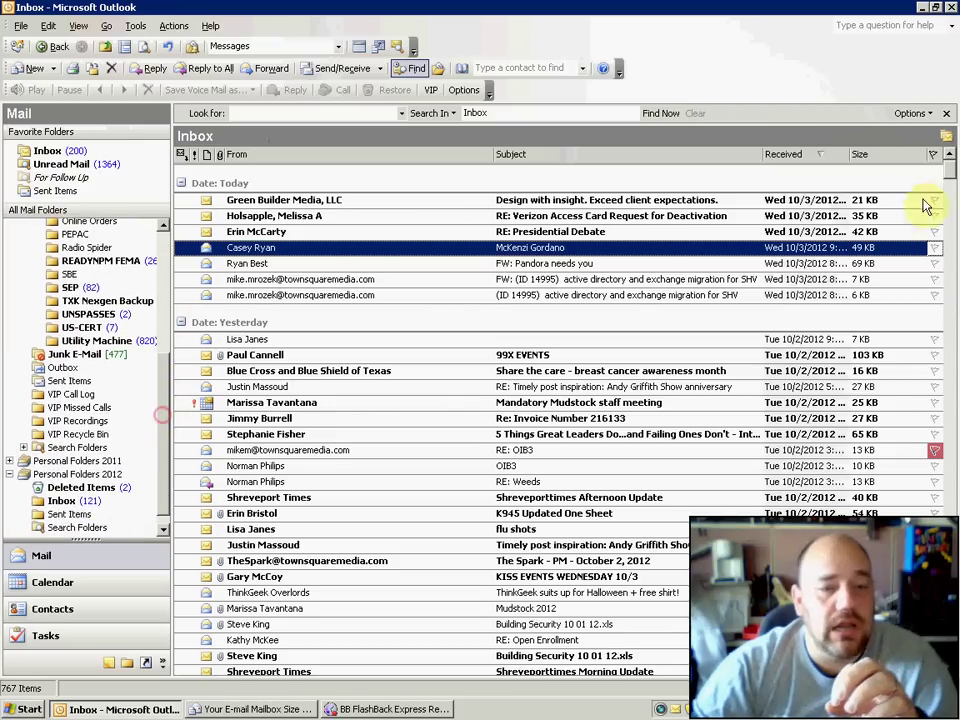
left_click_drag(947, 168, 948, 540)
scroll(570, 392, "up", 3)
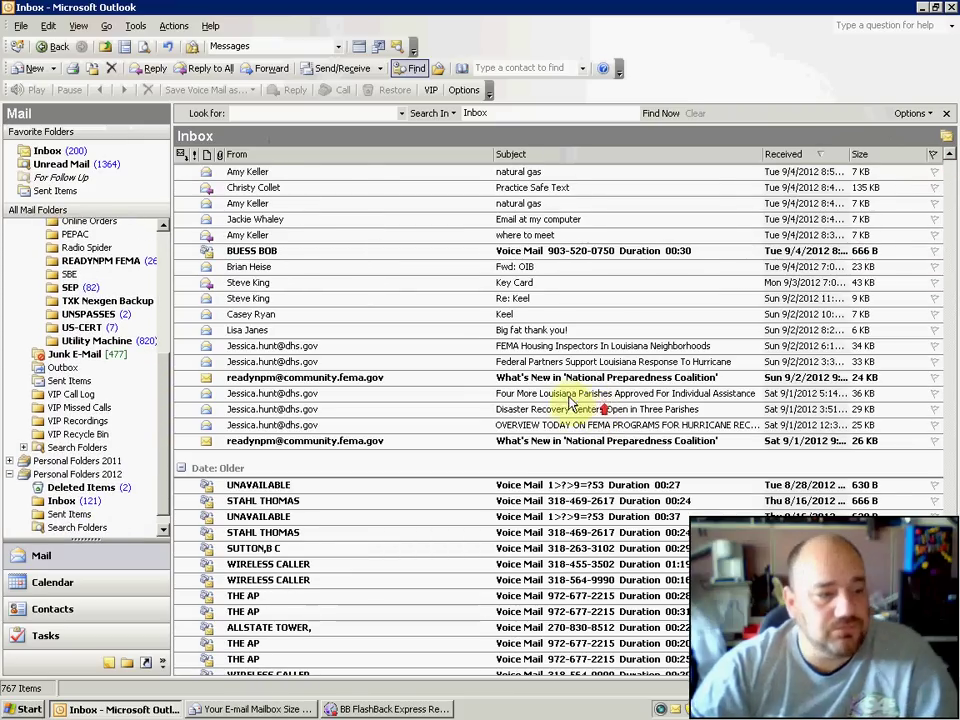
left_click(486, 393)
scroll(548, 405, "up", 1)
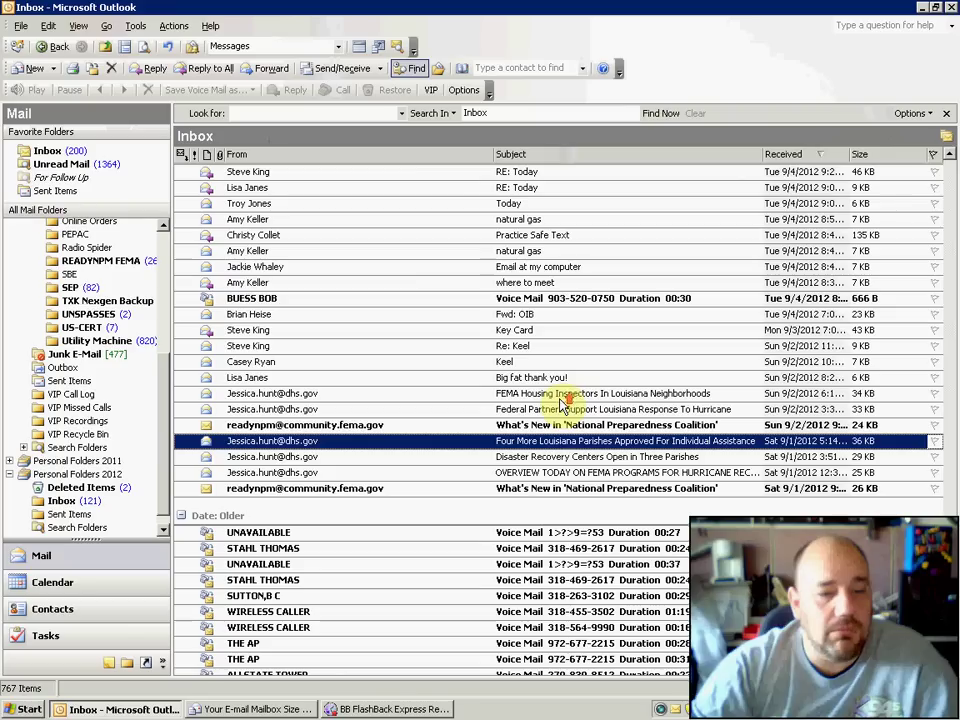
left_click(520, 476, "shift")
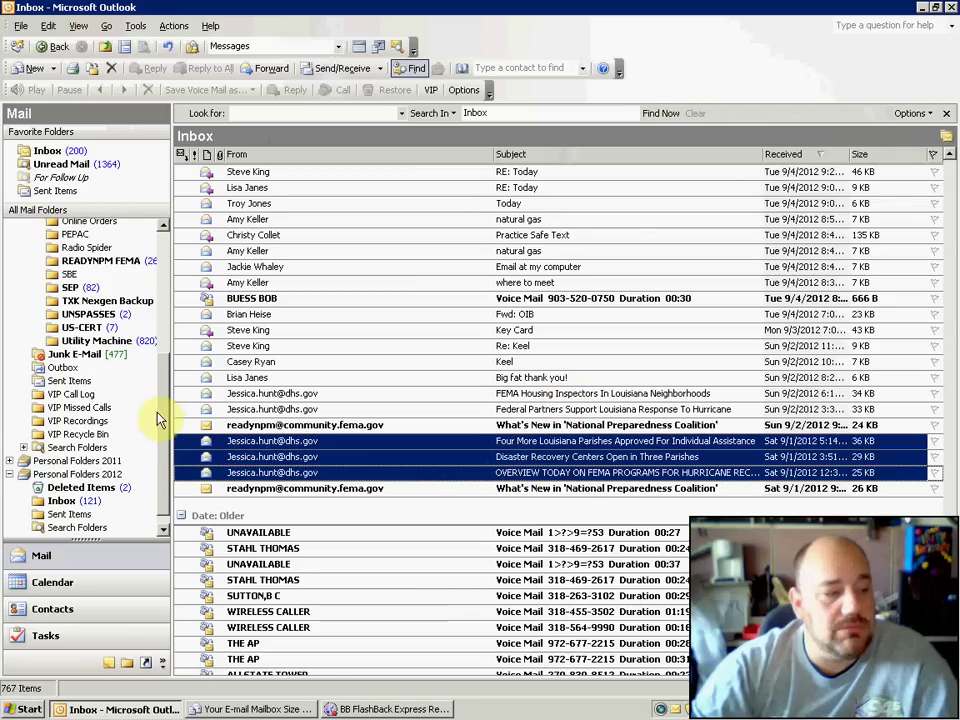
left_click_drag(162, 410, 165, 437)
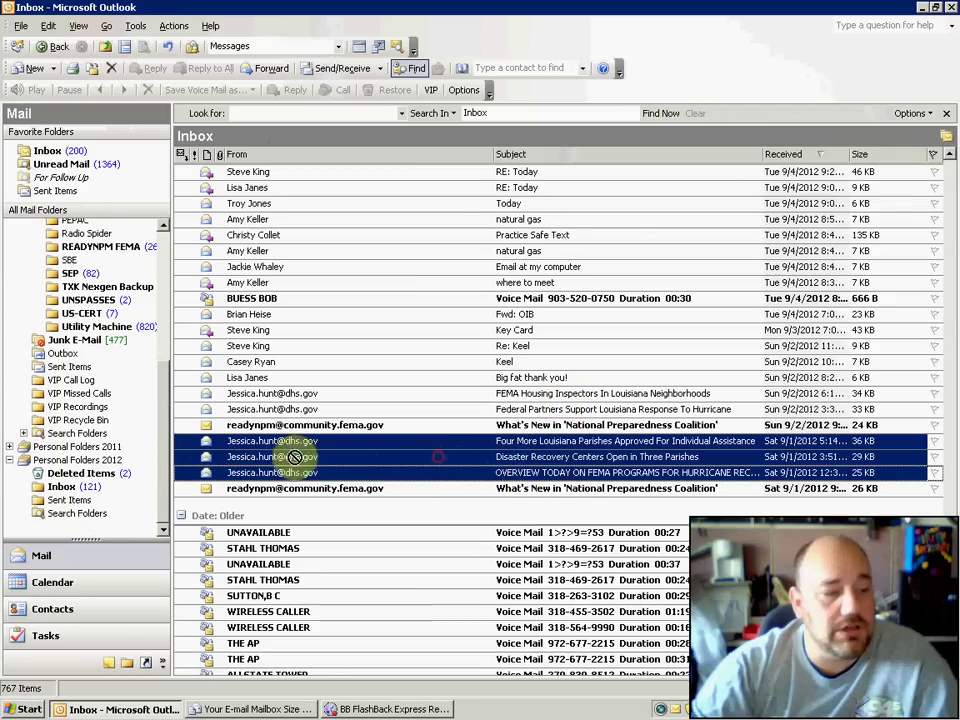
left_click_drag(291, 456, 75, 485)
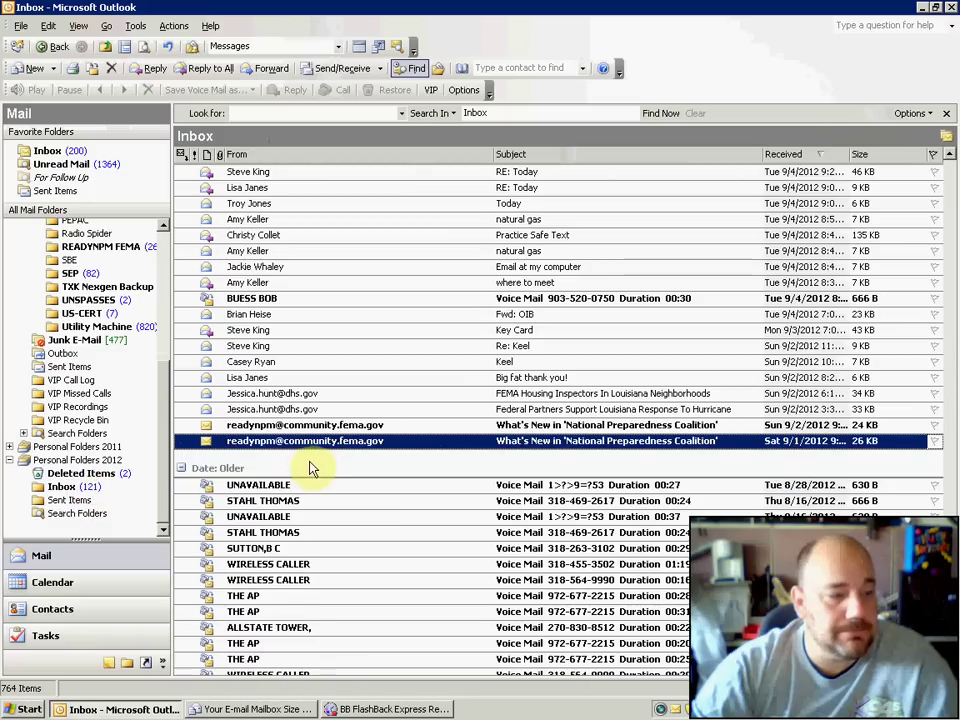
left_click(330, 425, "shift")
left_click_drag(335, 438, 82, 487)
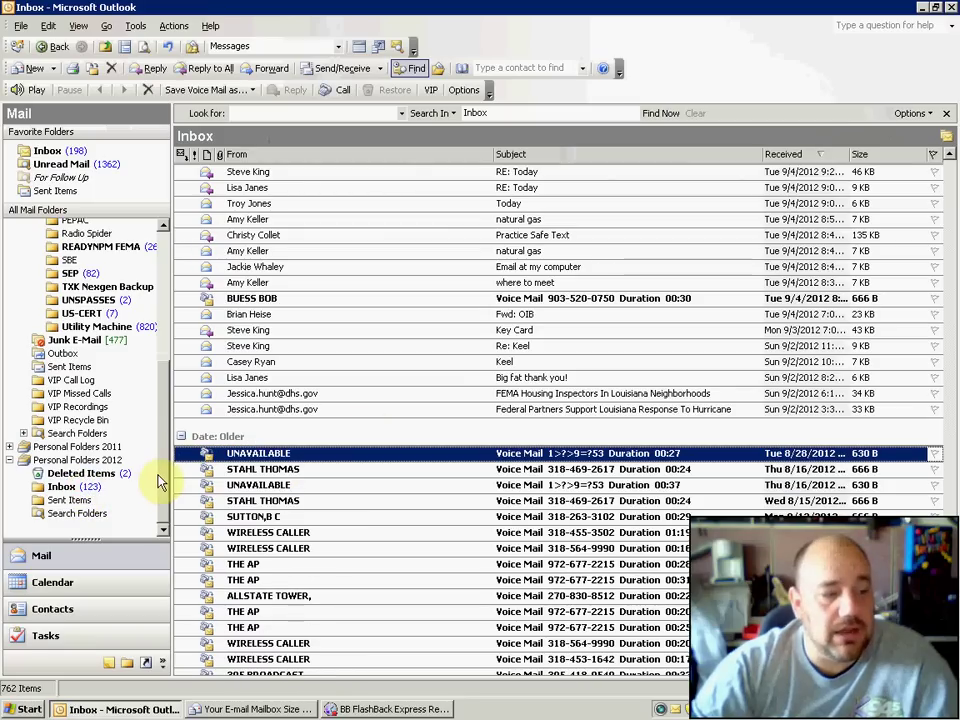
View the Personal Folders 2012 archive, including its Inbox and Sent Items folders
left_click(57, 460)
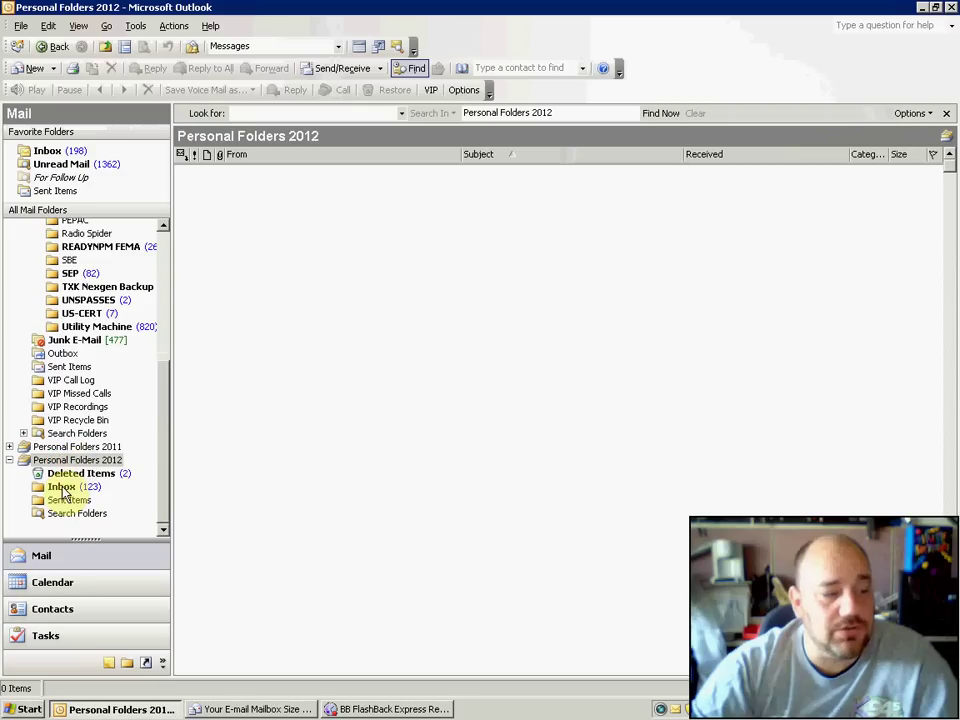
left_click(88, 487)
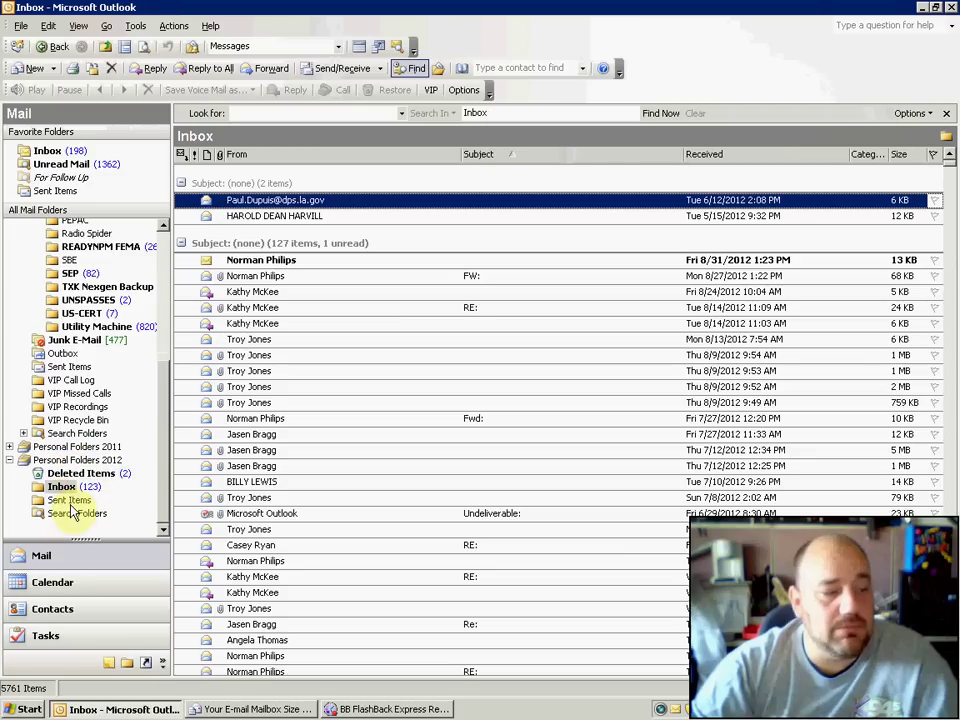
left_click(72, 500)
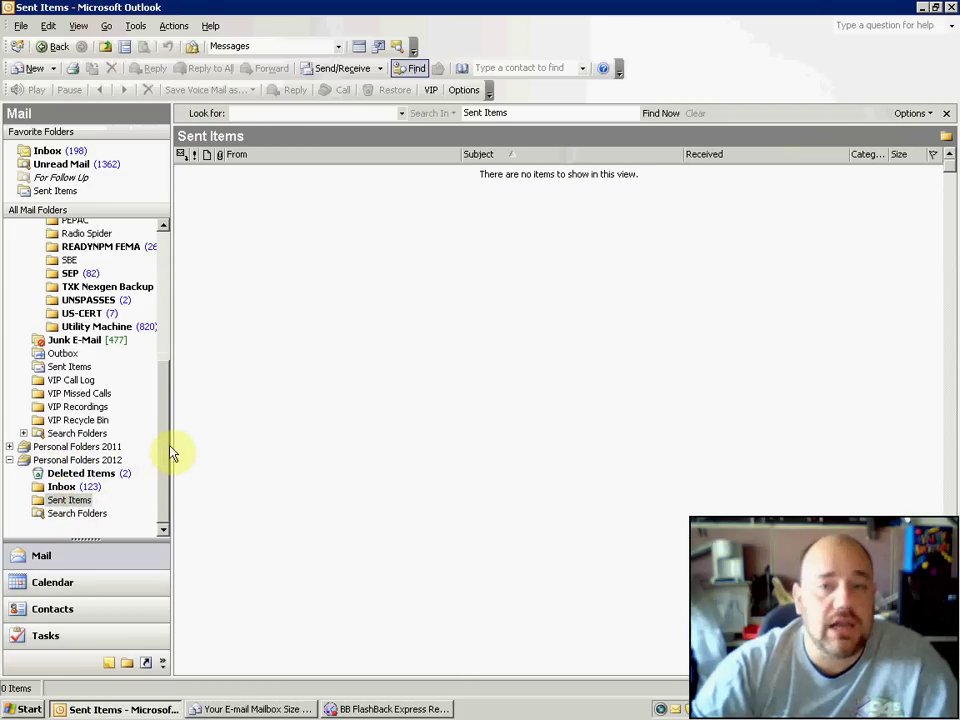
Open the main mailbox's Sent Items folder and sort it by sent date, newest first
left_click_drag(163, 437, 155, 409)
left_click(70, 432)
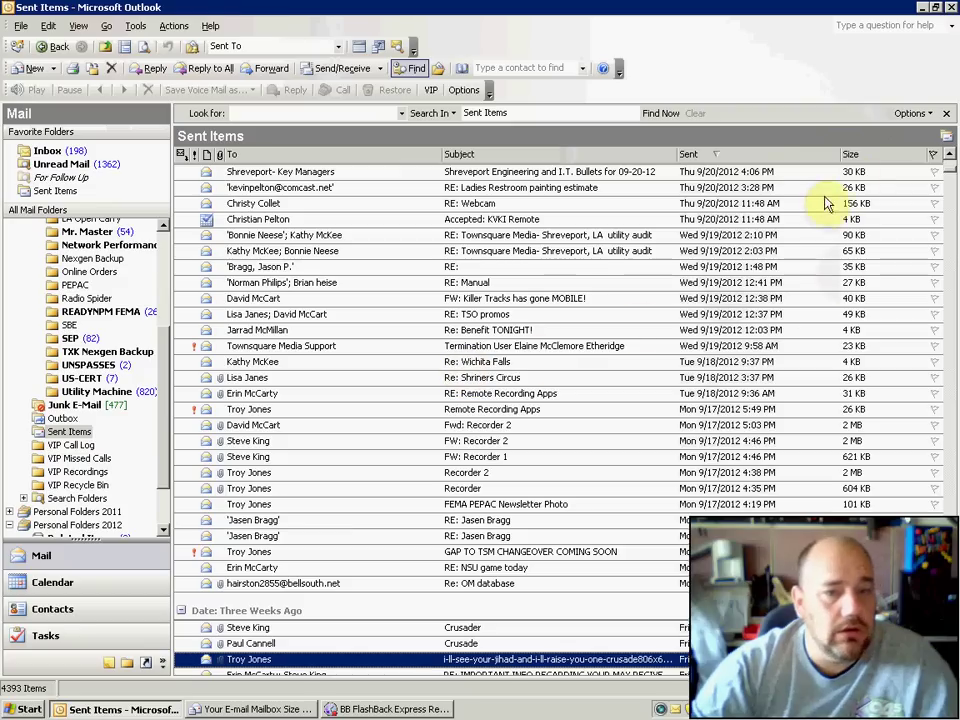
left_click(750, 155)
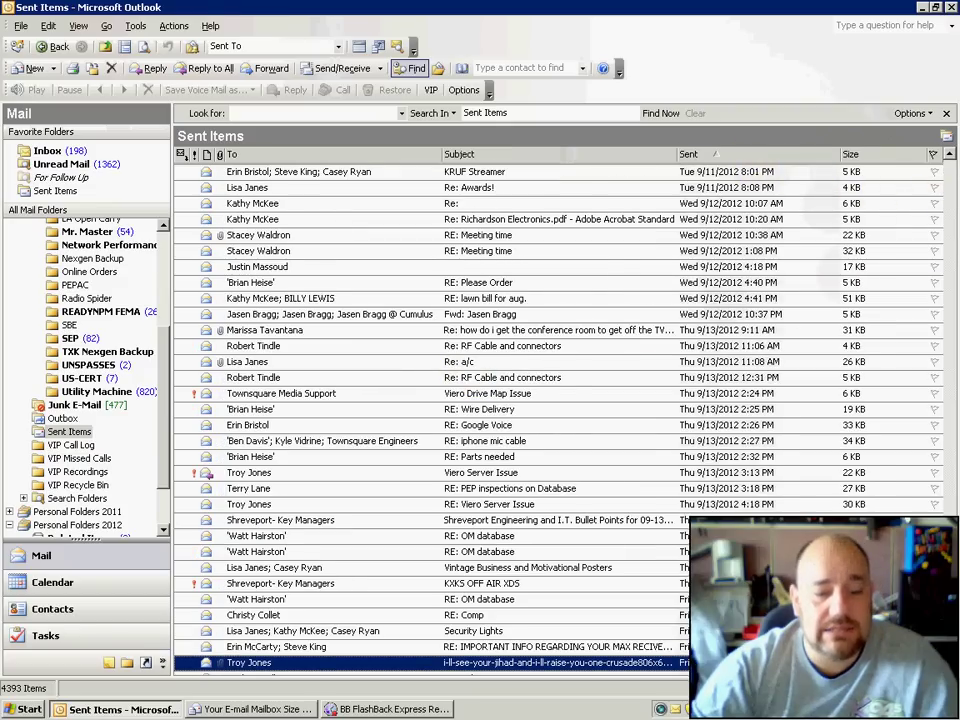
left_click(700, 155)
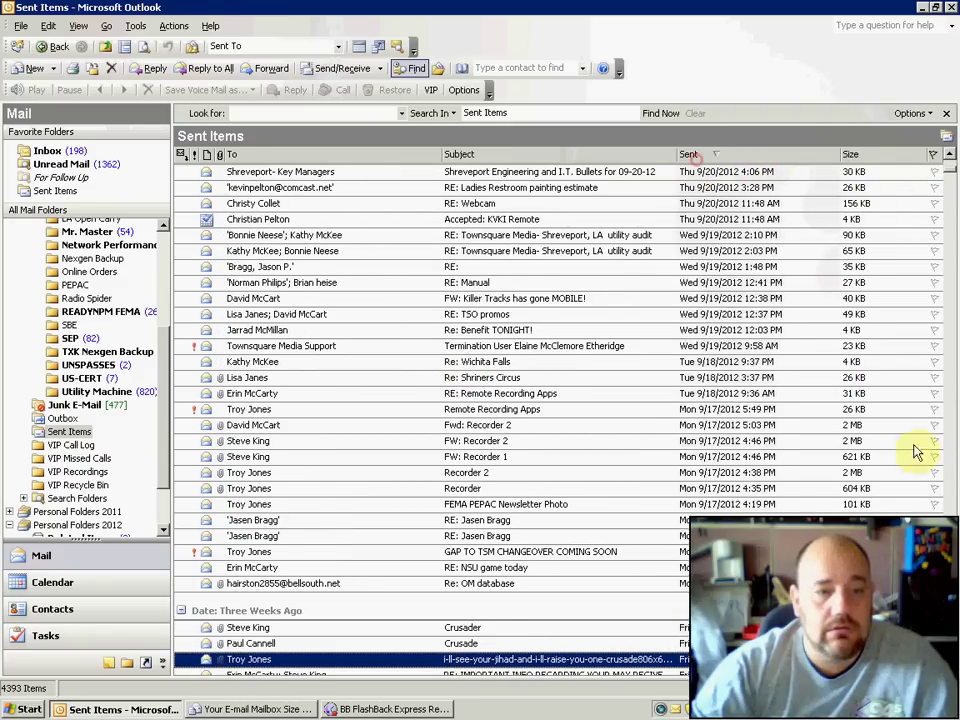
Try to move all sent messages dated 8/31/2012 and older to the Sent Items folder in Personal Folders 2012
left_click_drag(953, 178, 949, 560)
left_click(330, 662)
scroll(330, 662, "up", 9)
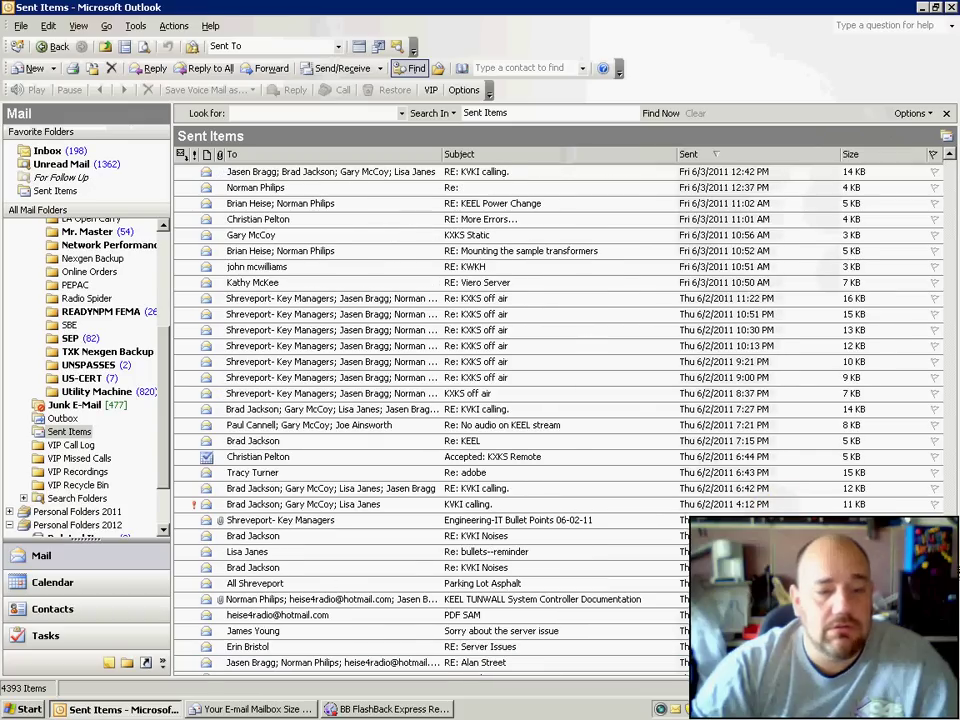
left_click_drag(953, 424, 953, 210)
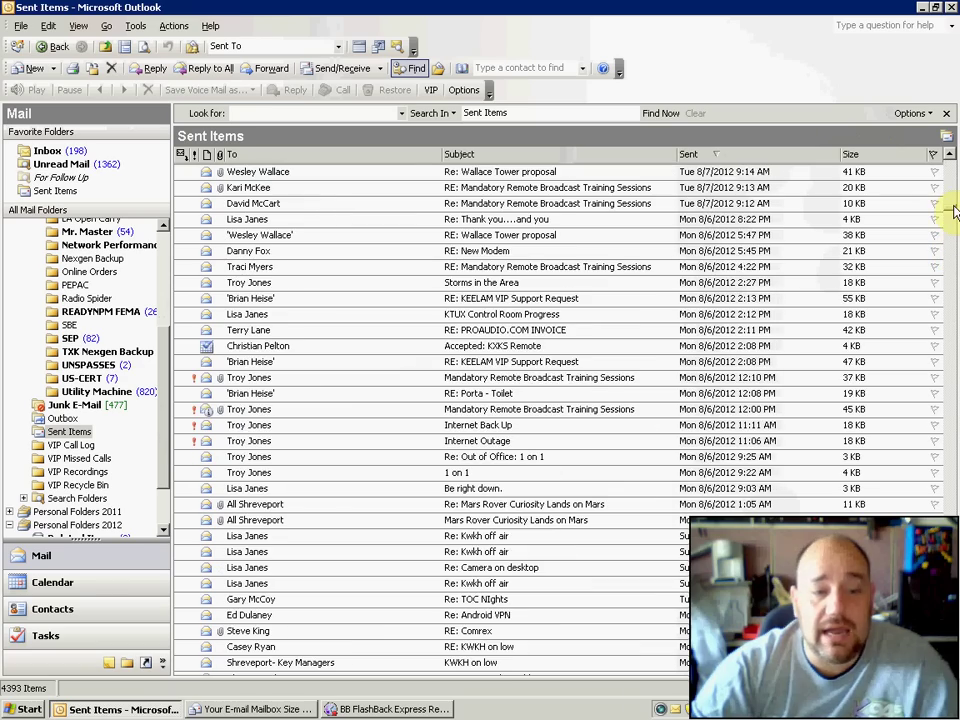
scroll(710, 250, "up", 20)
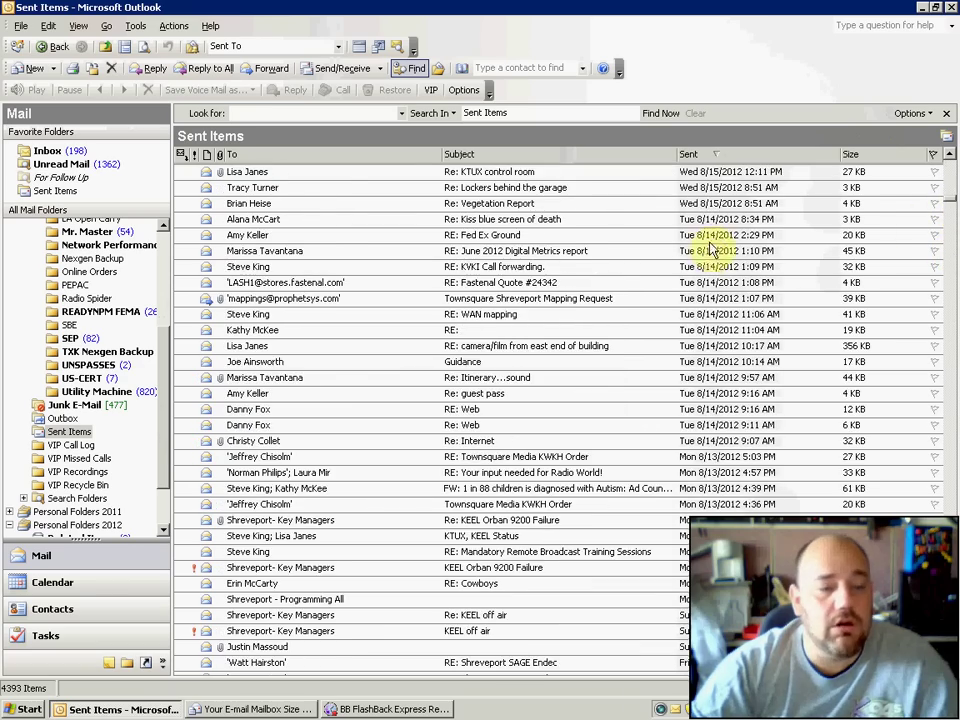
scroll(718, 255, "up", 20)
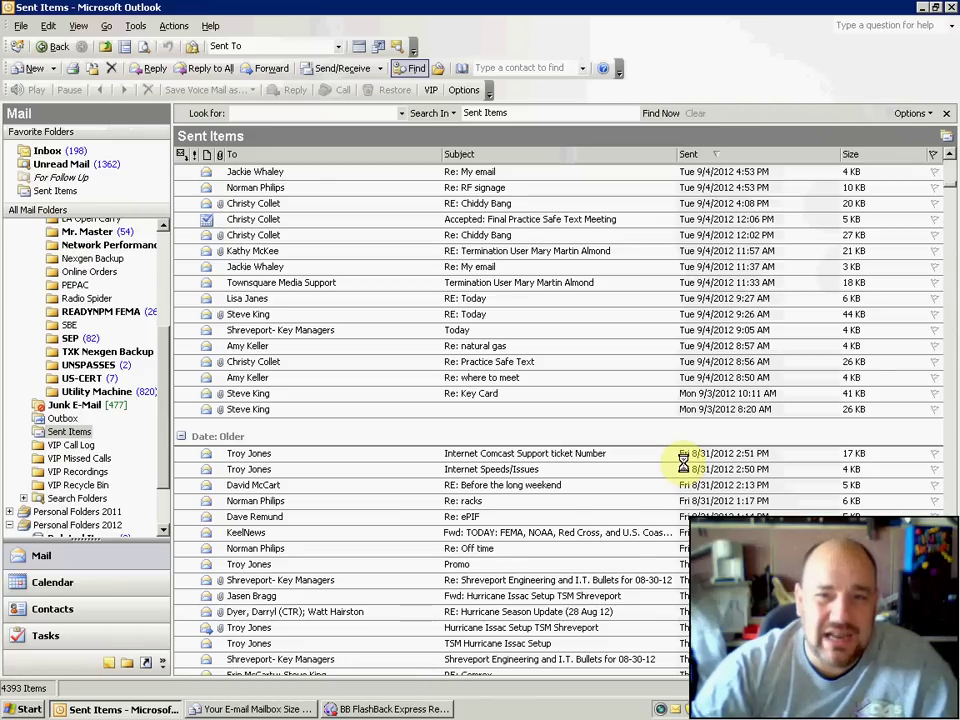
key("ctrl+a")
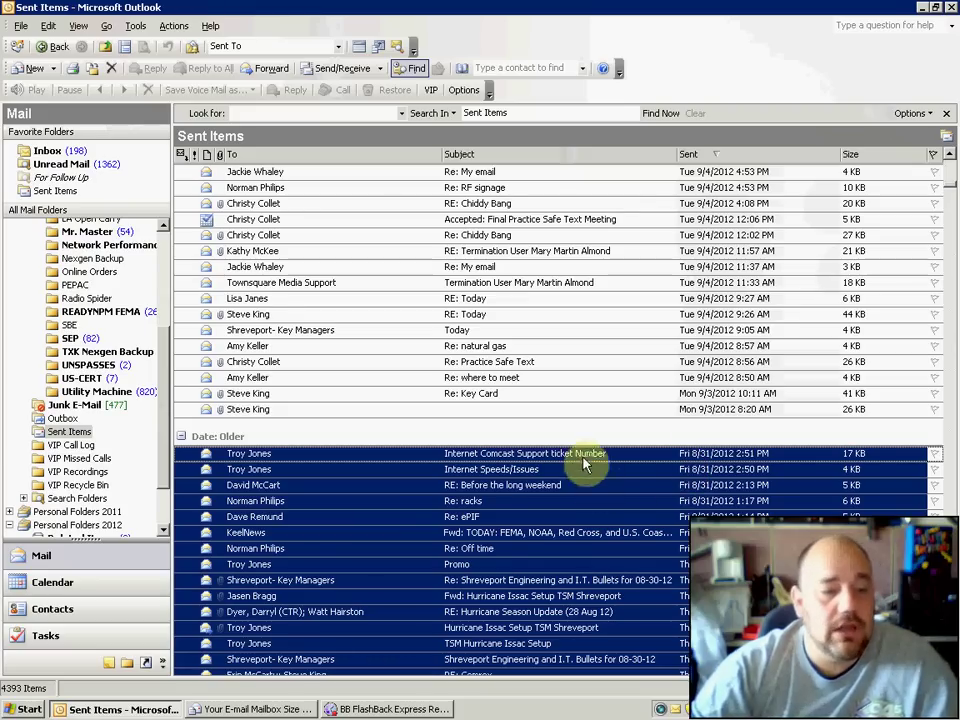
right_click(530, 468)
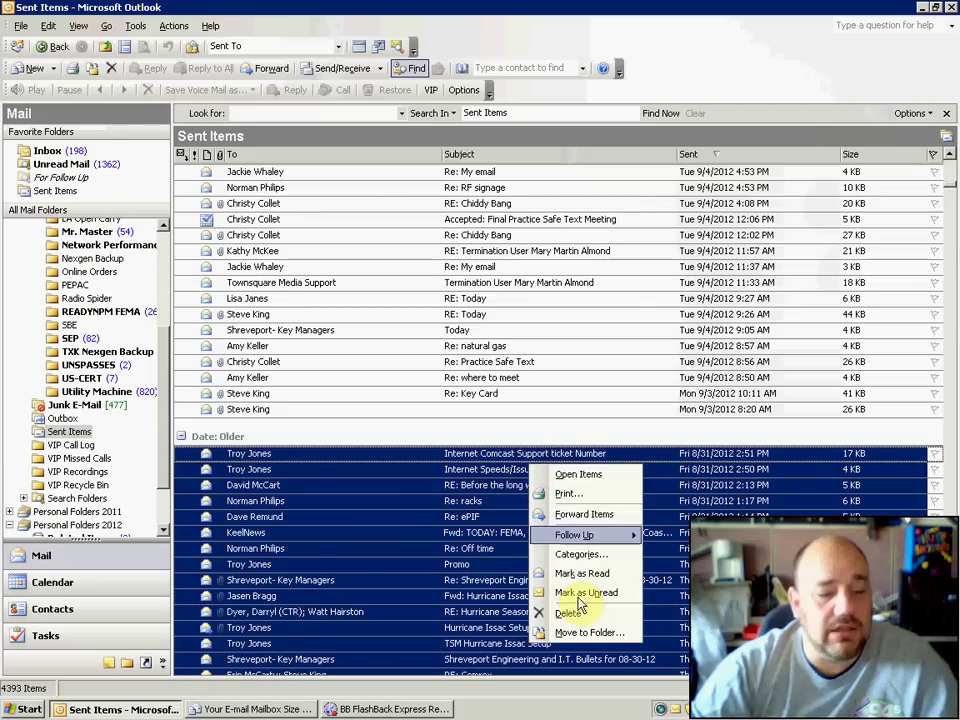
left_click(585, 632)
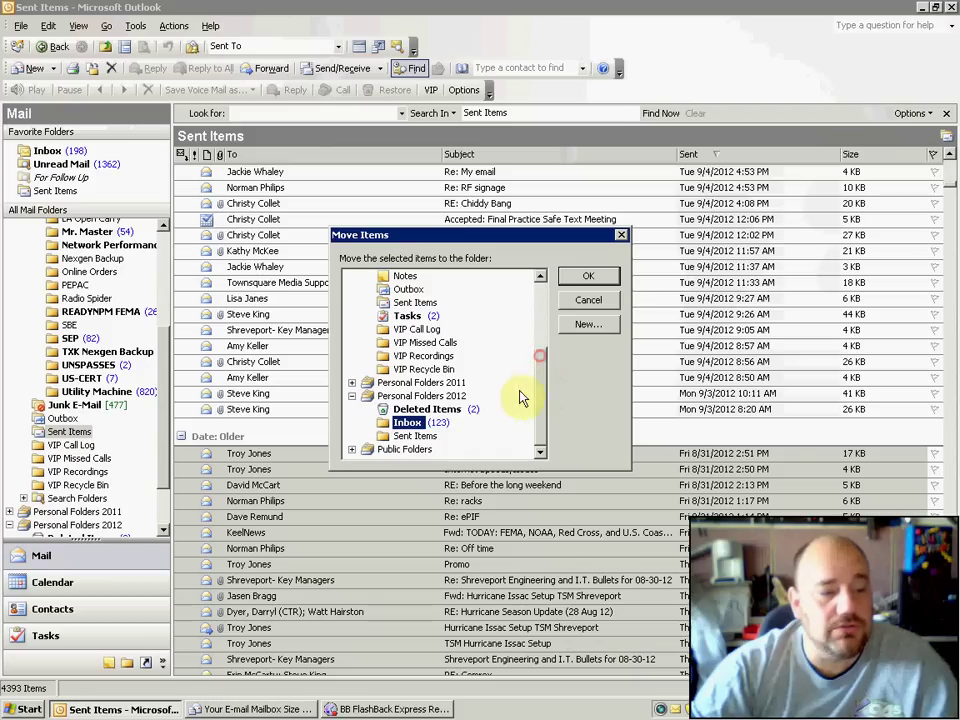
left_click(405, 435)
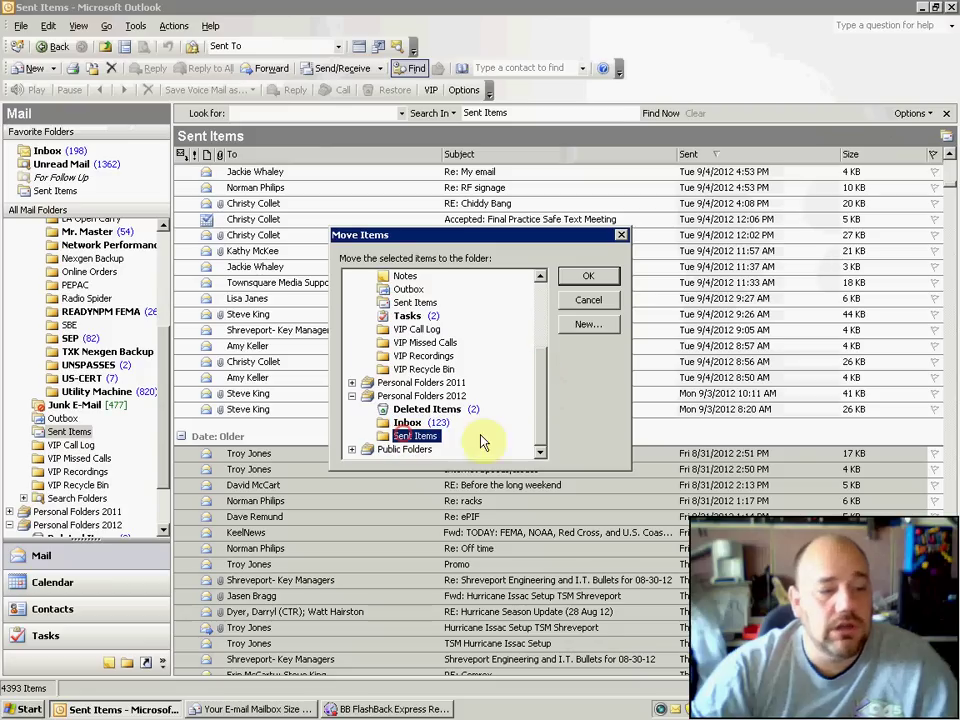
left_click(588, 300)
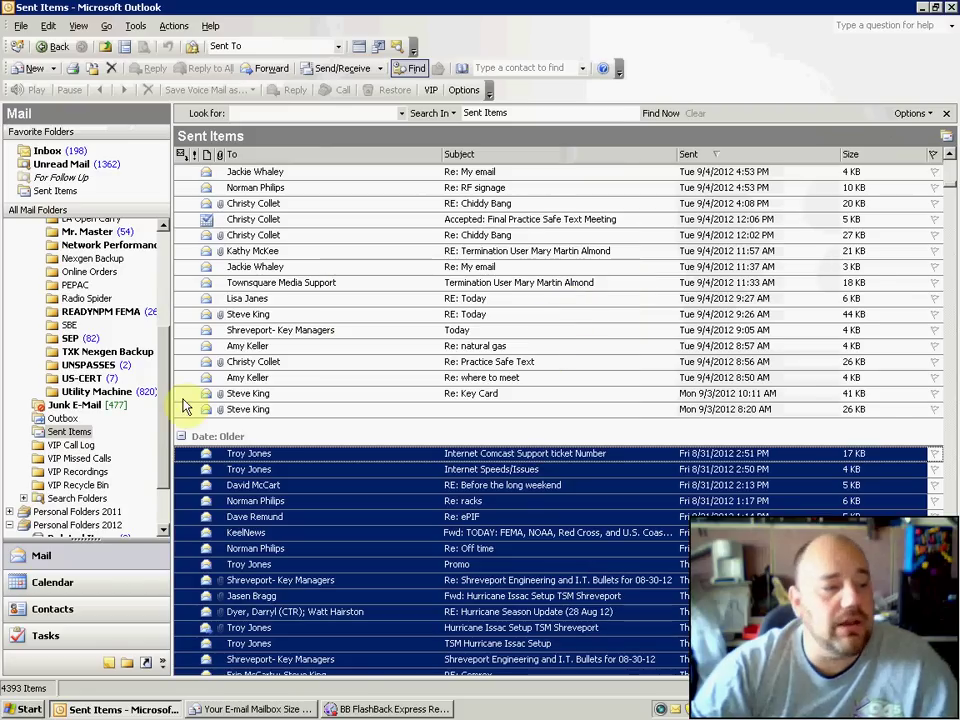
Permanently empty the main mailbox's Deleted Items folder
scroll(127, 211, "up", 5)
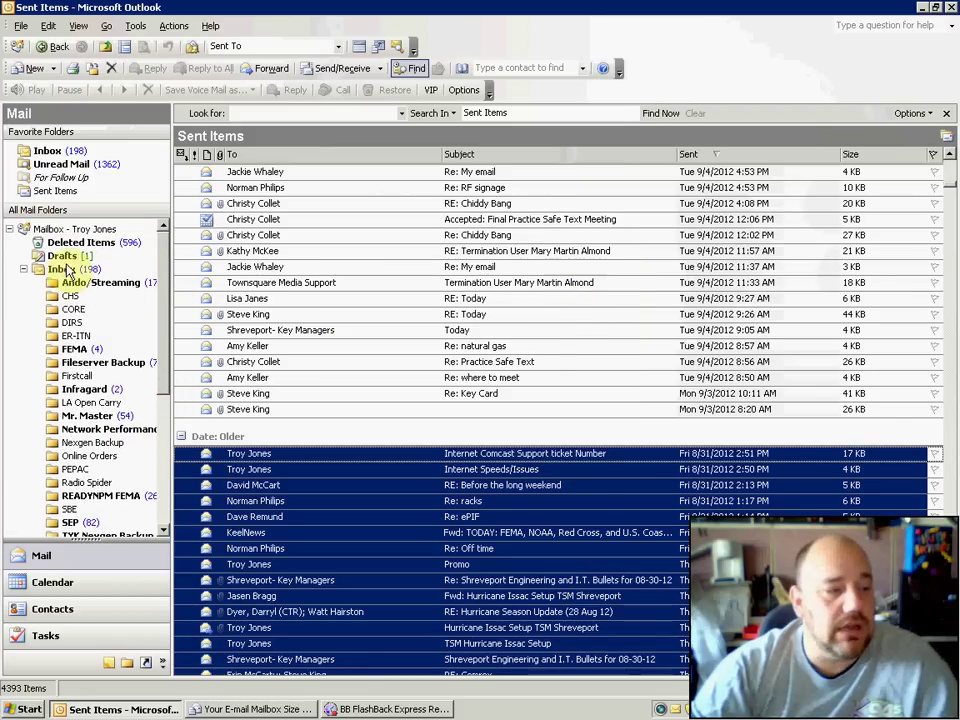
left_click(68, 244)
right_click(70, 243)
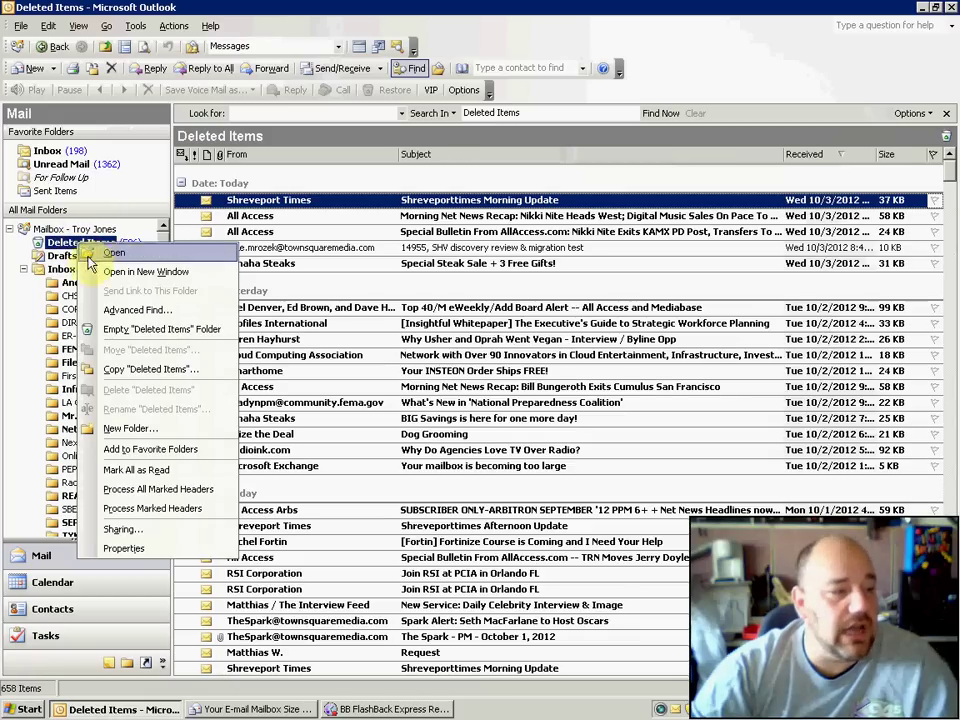
left_click(125, 340)
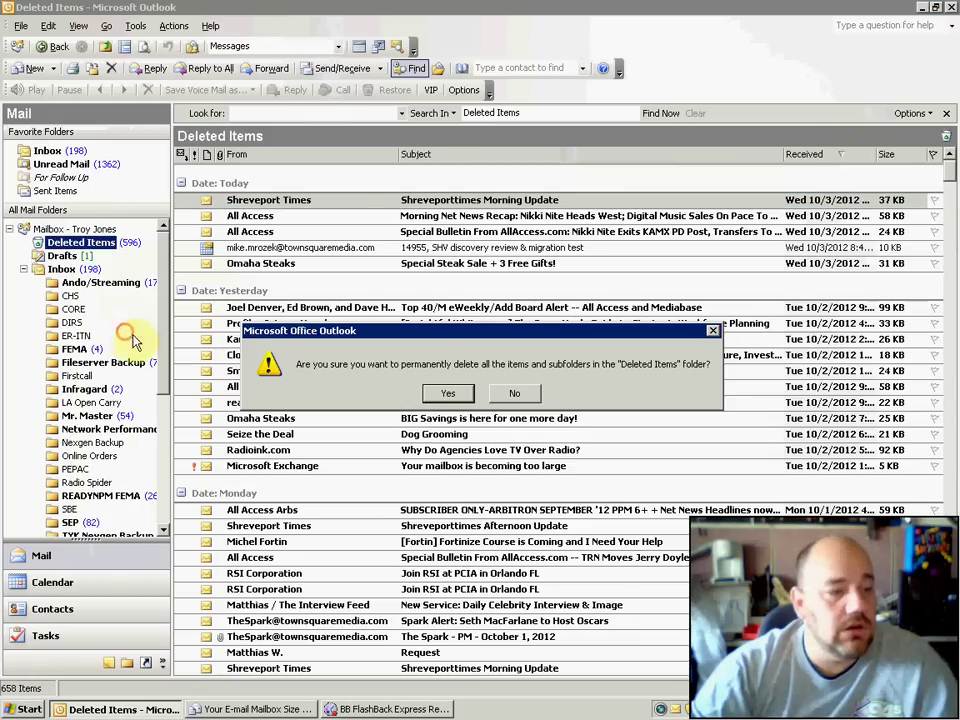
left_click(430, 391)
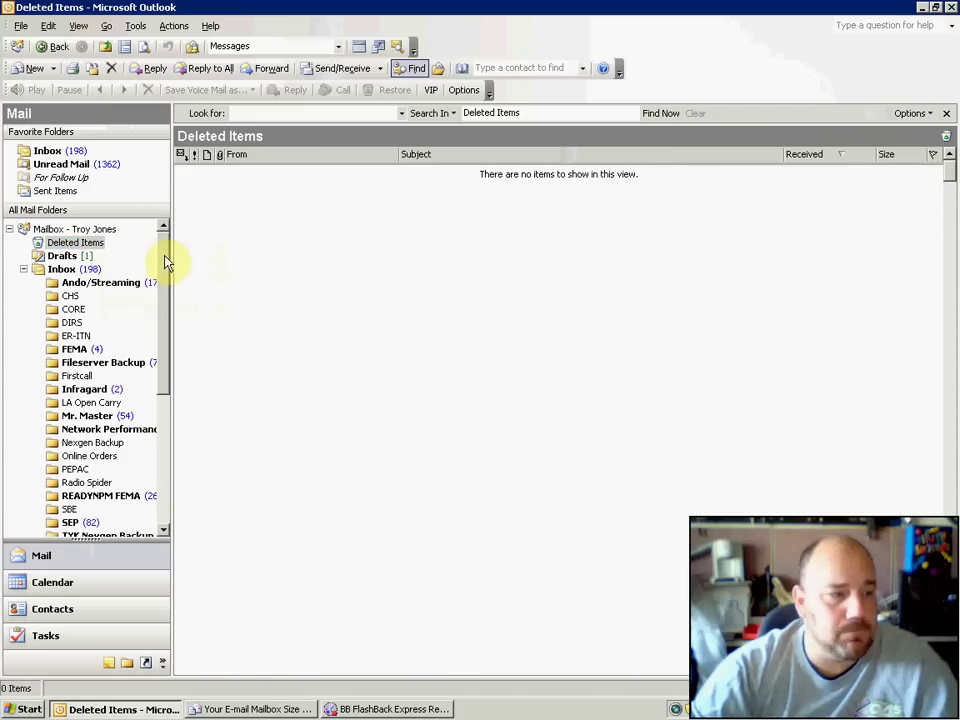
Permanently empty the main mailbox's Junk E-Mail folder
left_click_drag(165, 261, 156, 350)
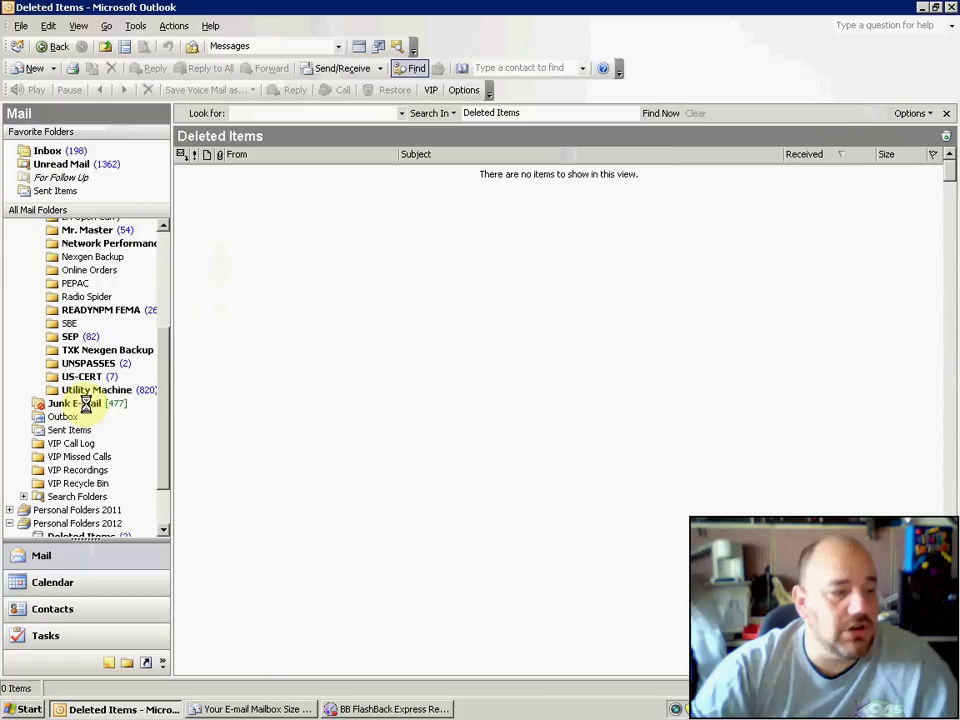
left_click(66, 403)
right_click(86, 410)
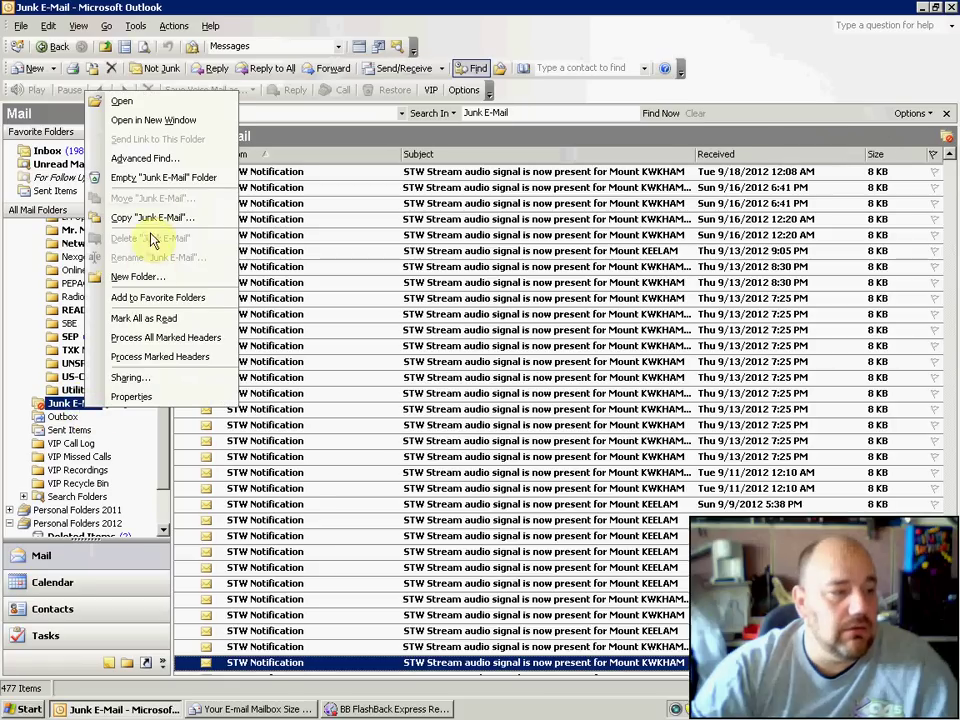
left_click(145, 176)
left_click(448, 393)
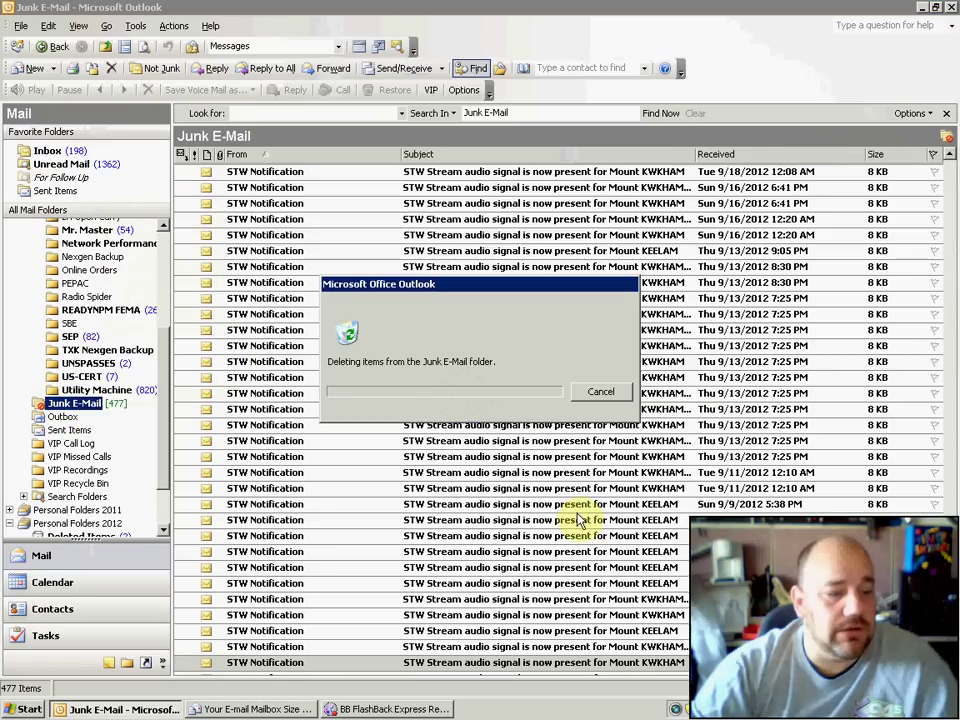